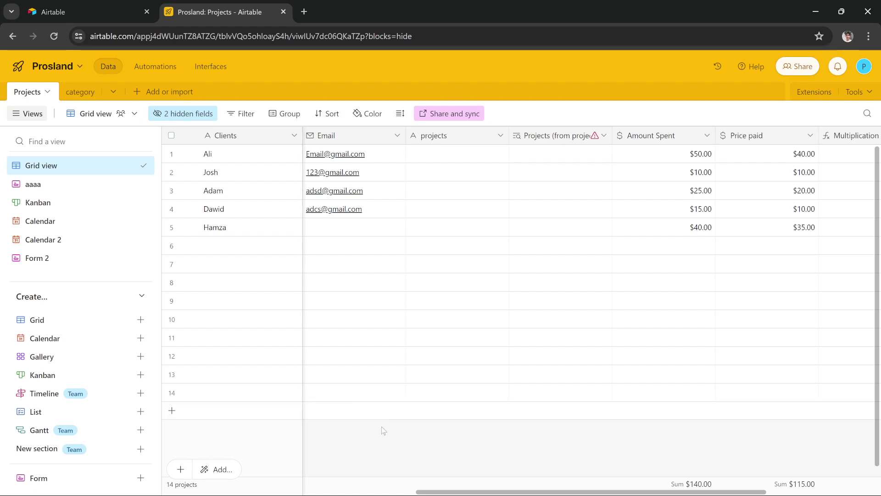
Open the Automations page of the Prosland base from the top header
click(154, 73)
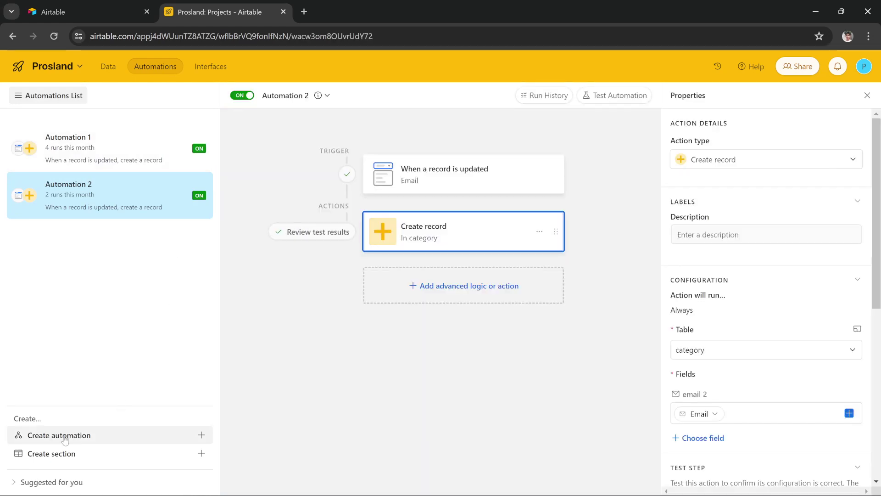
Create a new automation named Automation 3 and bring up its trigger choices
click(65, 441)
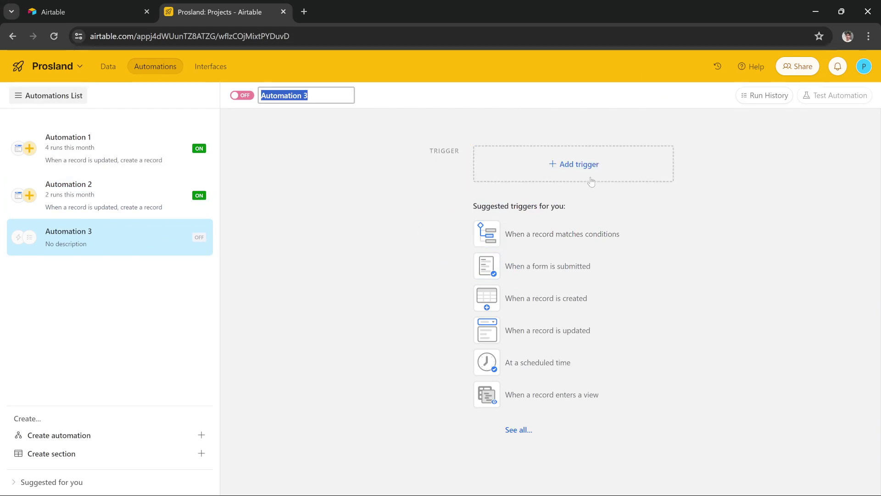
click(619, 195)
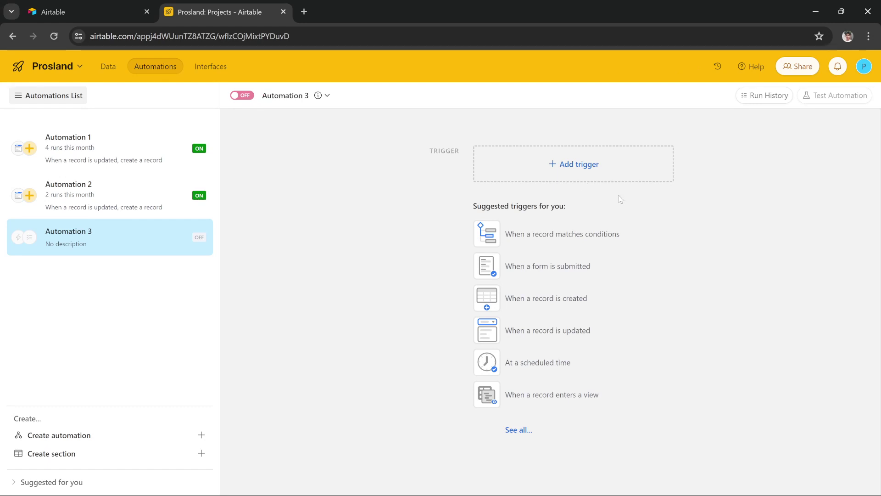
click(558, 169)
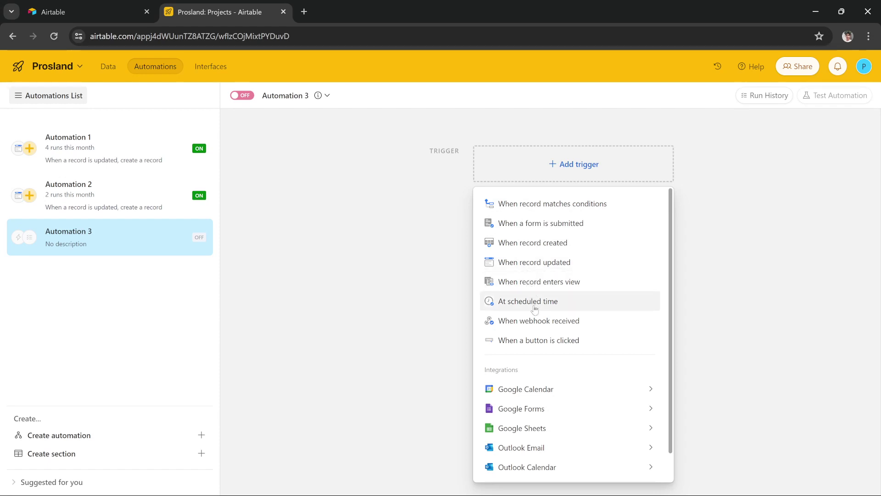
scroll(538, 327, down, 1)
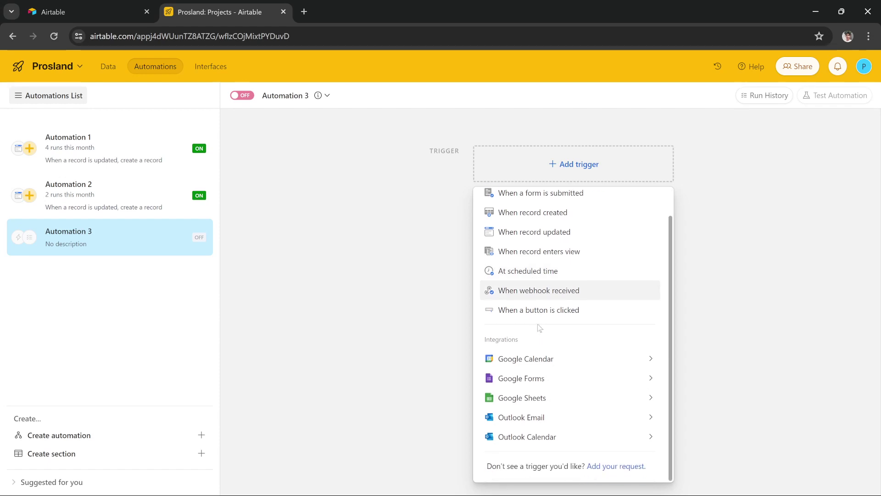
scroll(540, 327, up, 1)
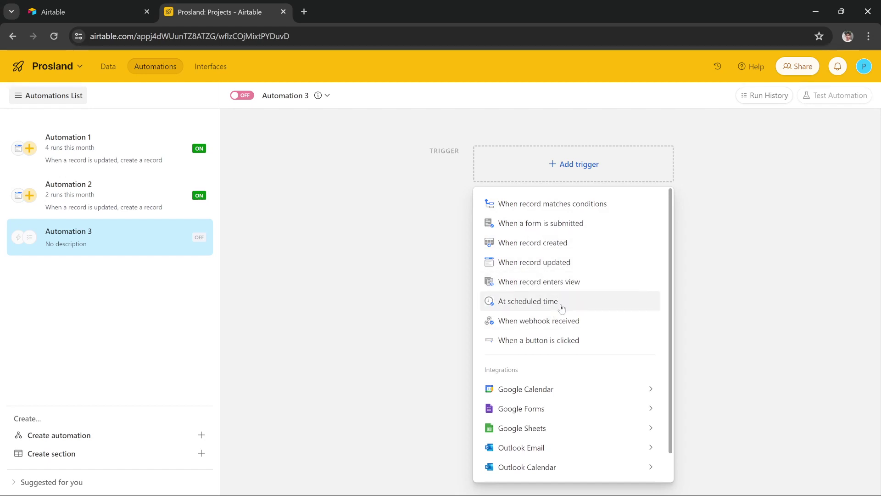
Set a When record updated trigger on Projects, Grid view, watching only the Email field
click(516, 265)
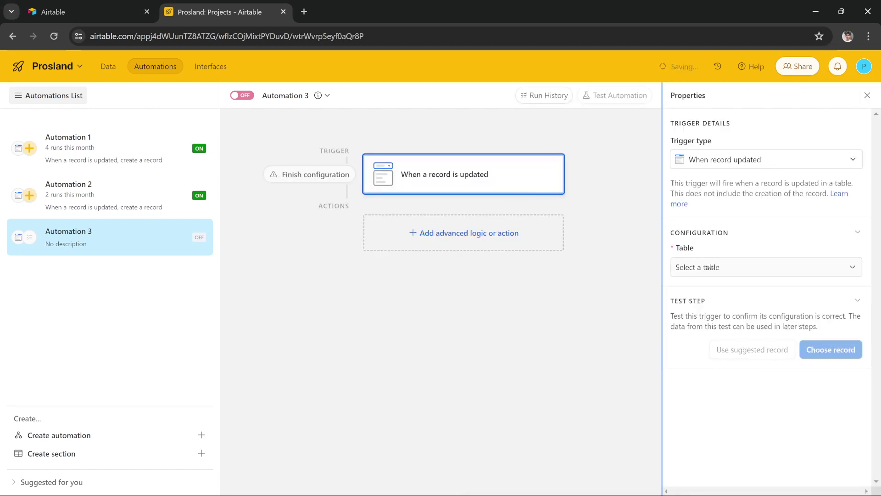
click(720, 272)
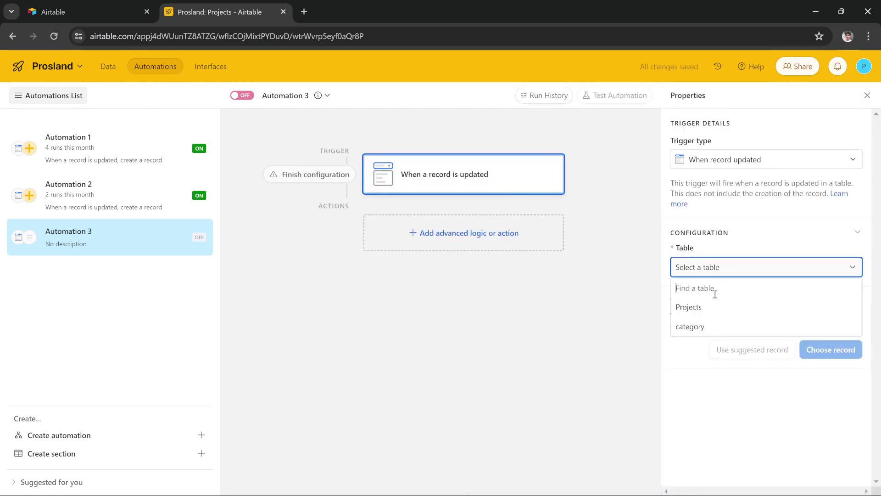
click(694, 307)
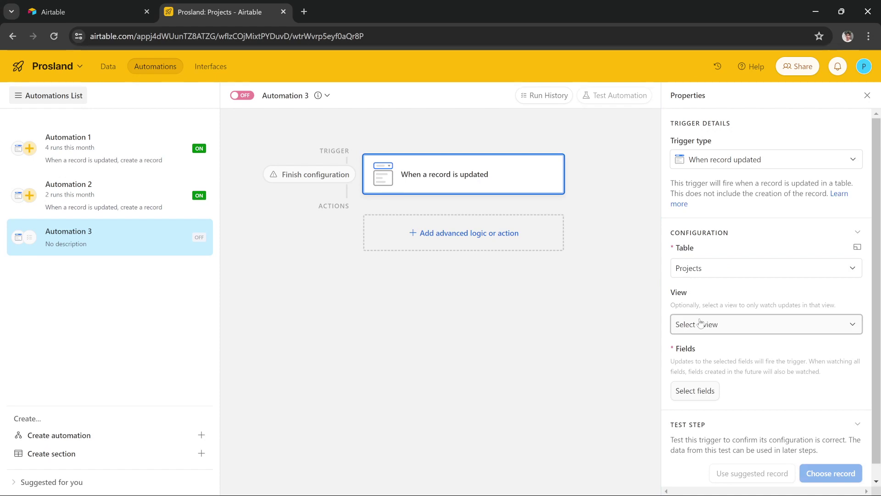
click(700, 324)
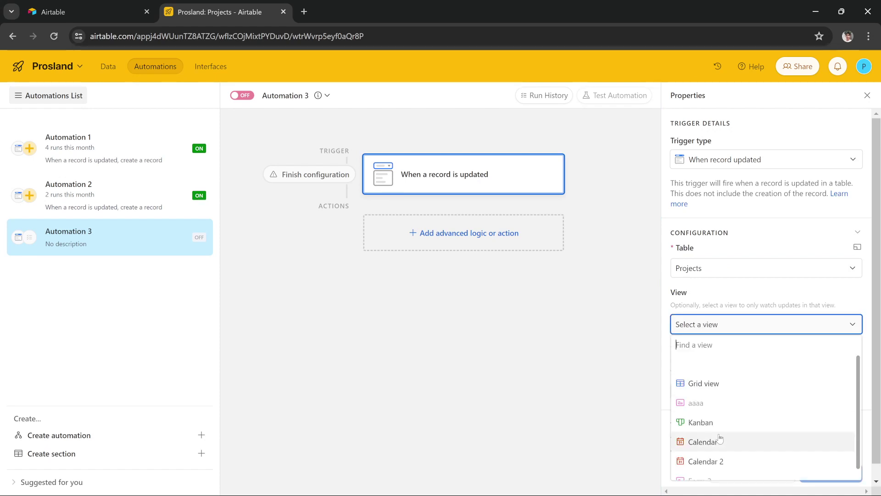
click(708, 383)
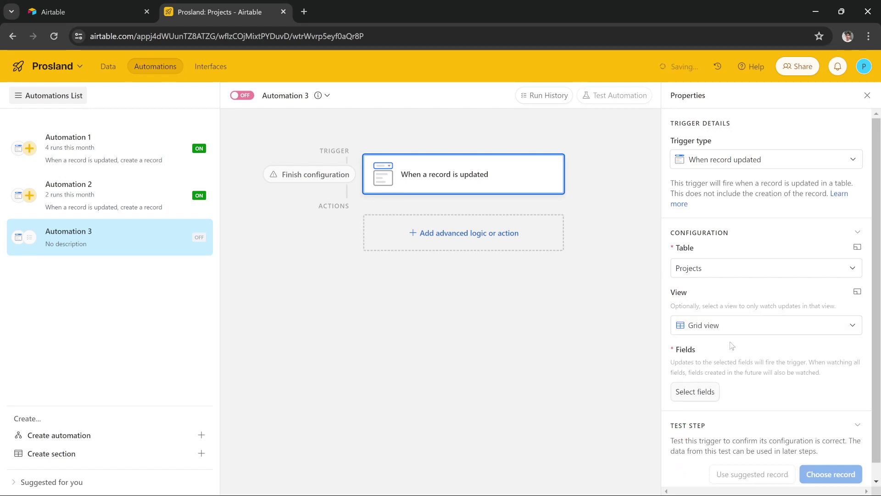
scroll(725, 345, down, 1)
click(717, 376)
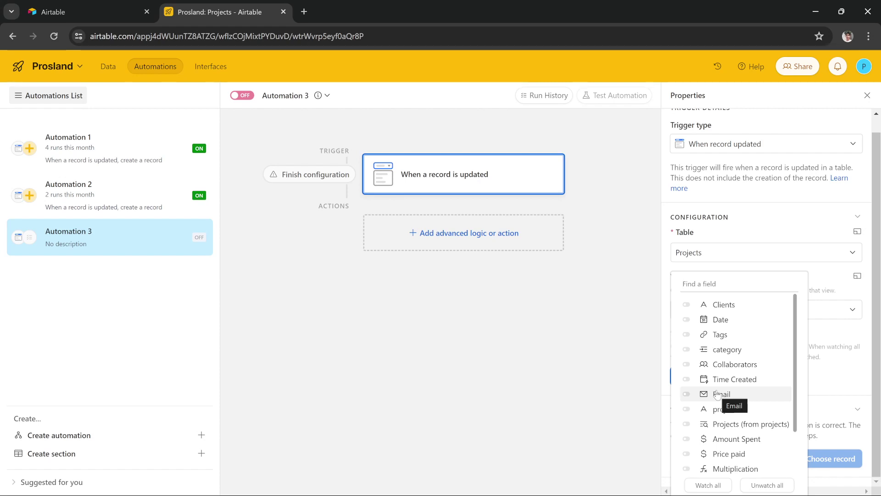
click(717, 395)
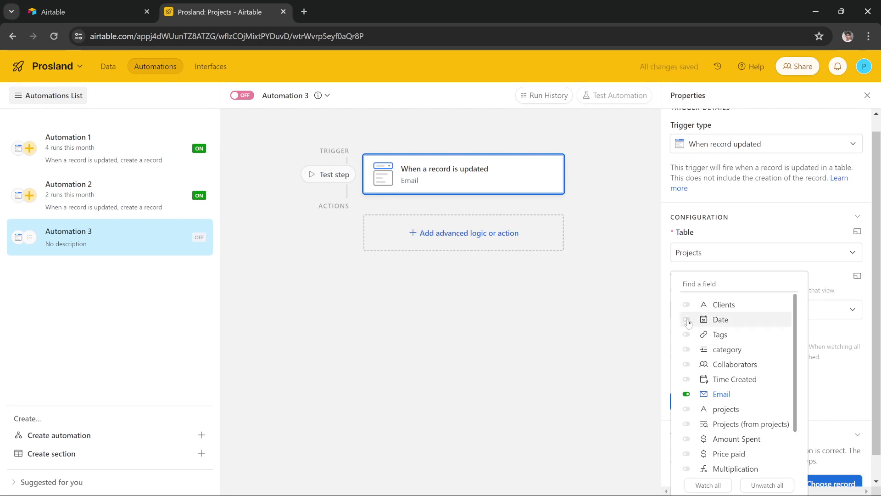
Test the trigger and confirm it finds one sample record
scroll(725, 356, down, 2)
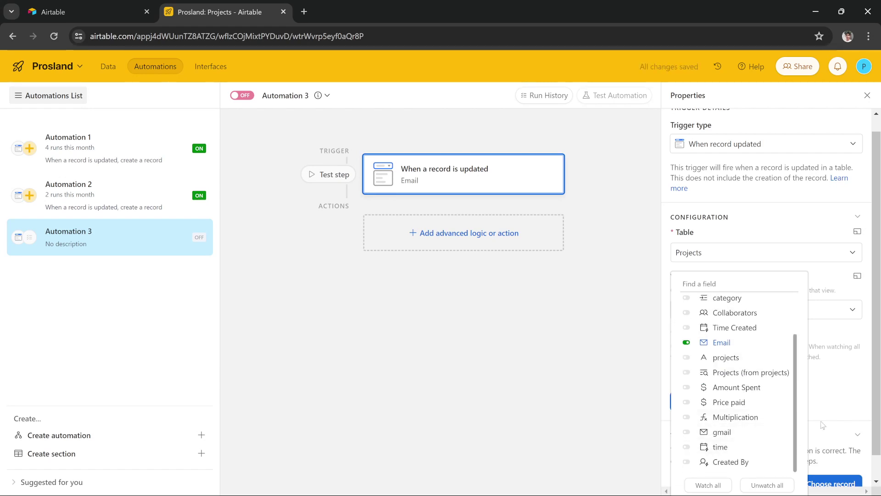
click(835, 407)
scroll(827, 440, down, 1)
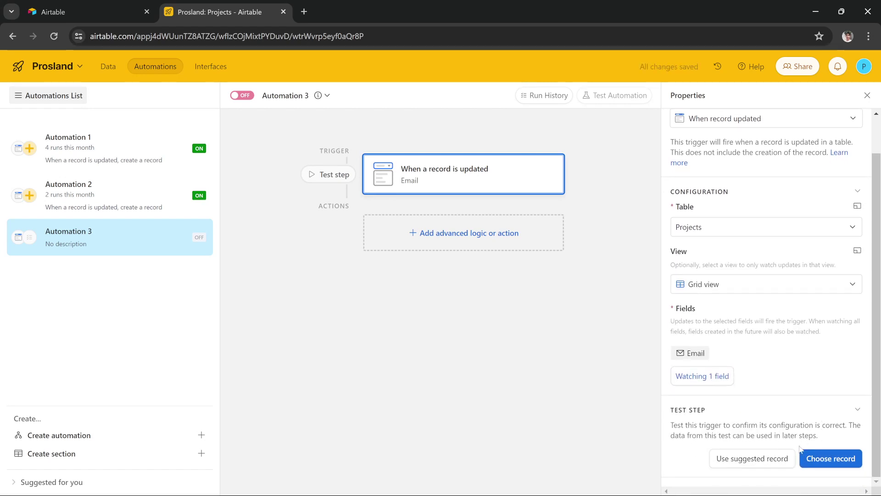
click(743, 461)
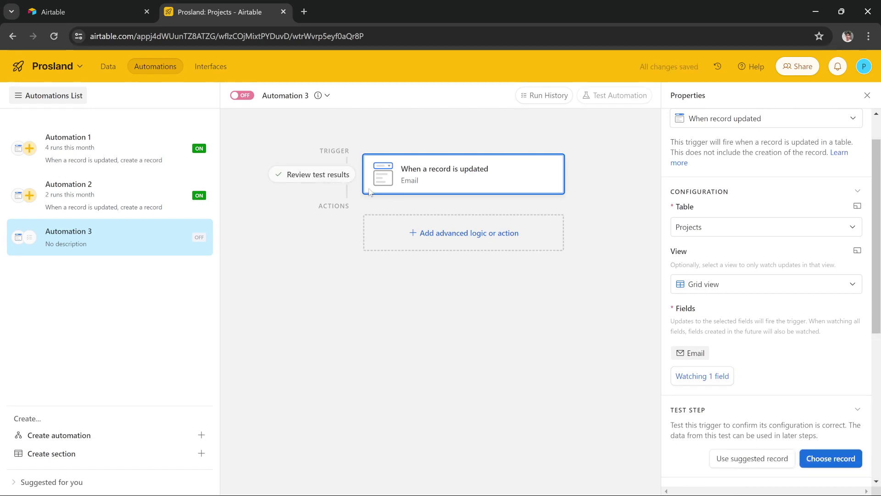
scroll(728, 369, down, 6)
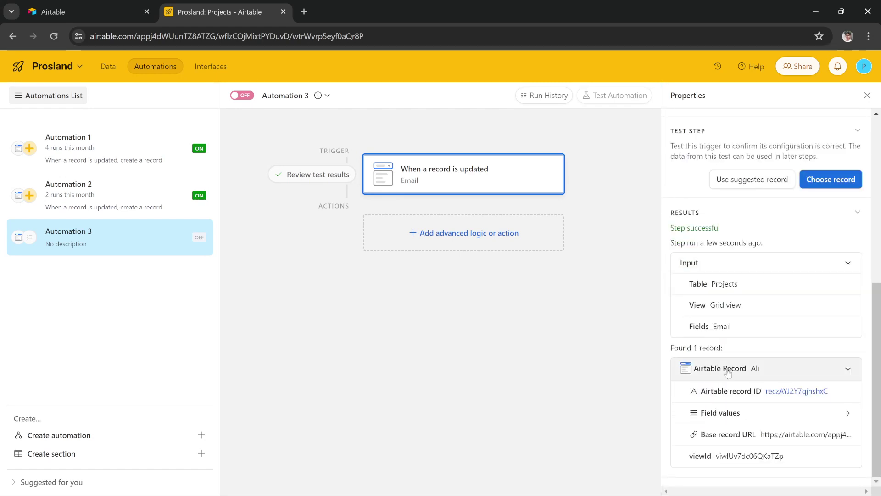
scroll(728, 373, up, 6)
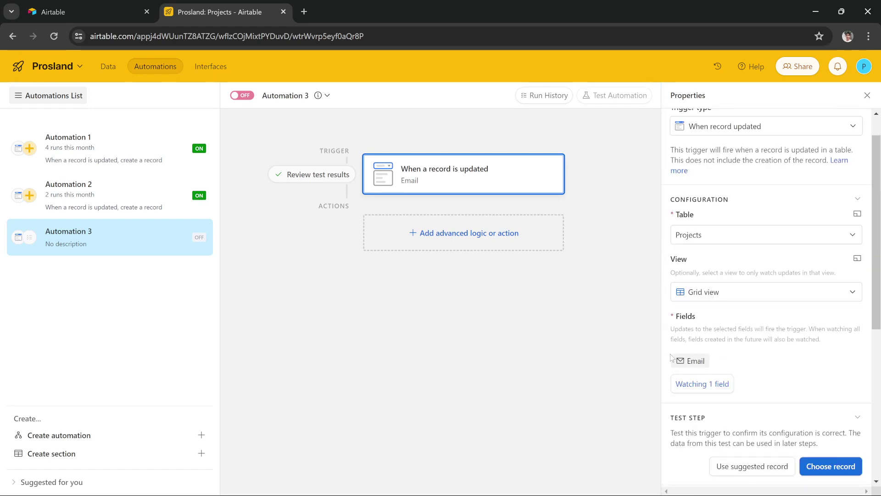
Add a Create record action below the When record updated trigger
click(441, 238)
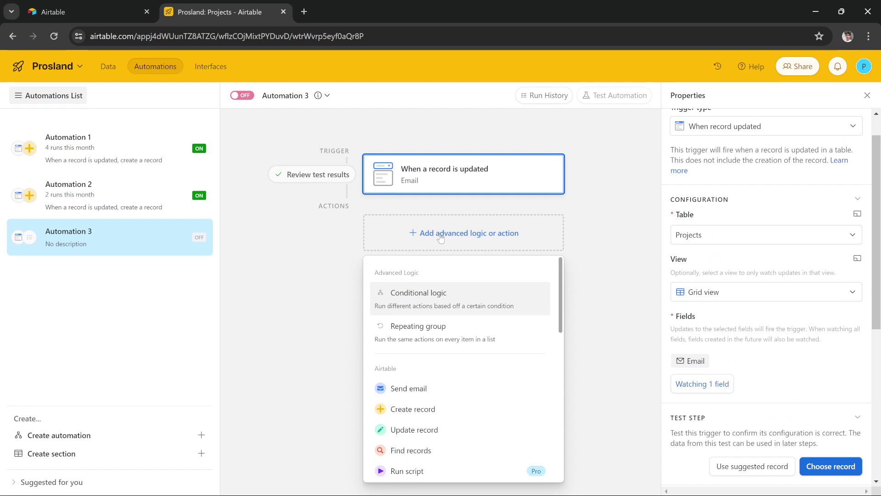
scroll(433, 337, down, 1)
scroll(436, 340, down, 2)
scroll(440, 344, up, 3)
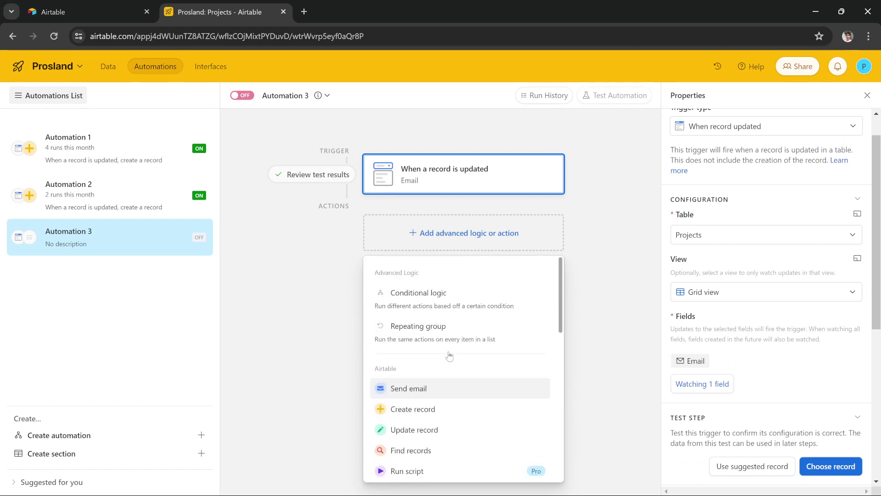
scroll(449, 354, down, 1)
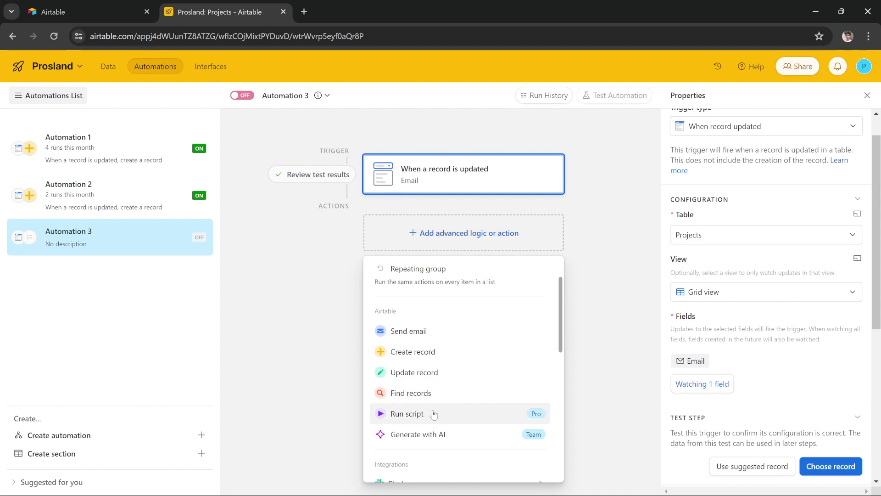
scroll(452, 437, down, 1)
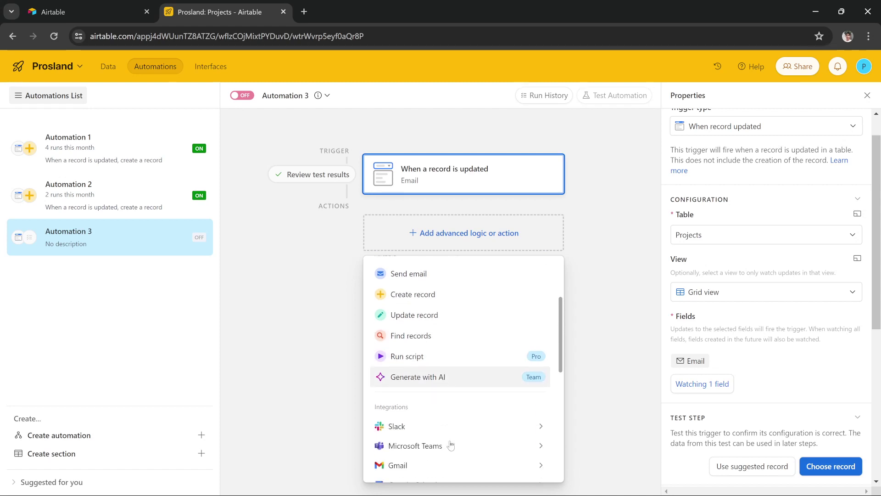
scroll(452, 437, up, 1)
click(435, 357)
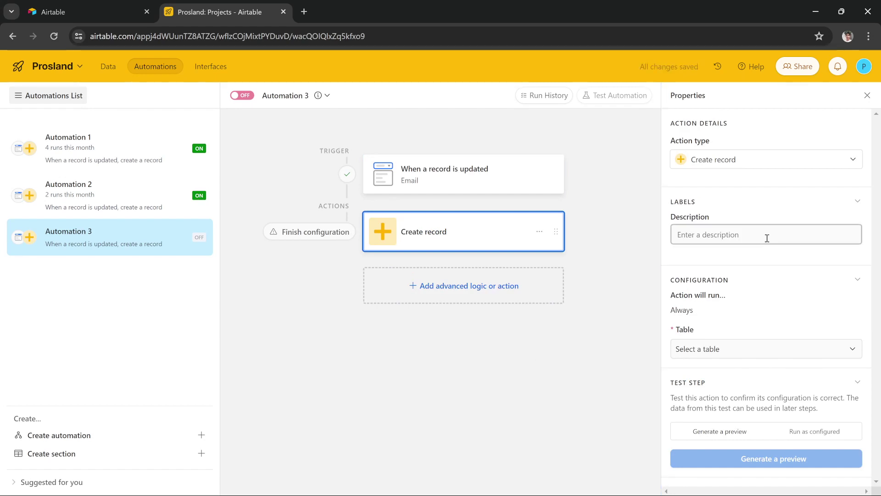
Point the Create record action at the Projects table and add its gmail field
click(730, 350)
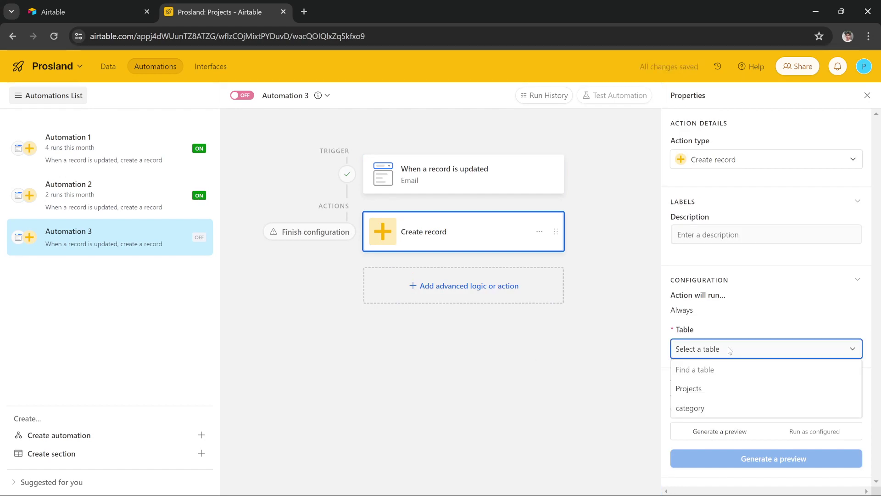
click(703, 388)
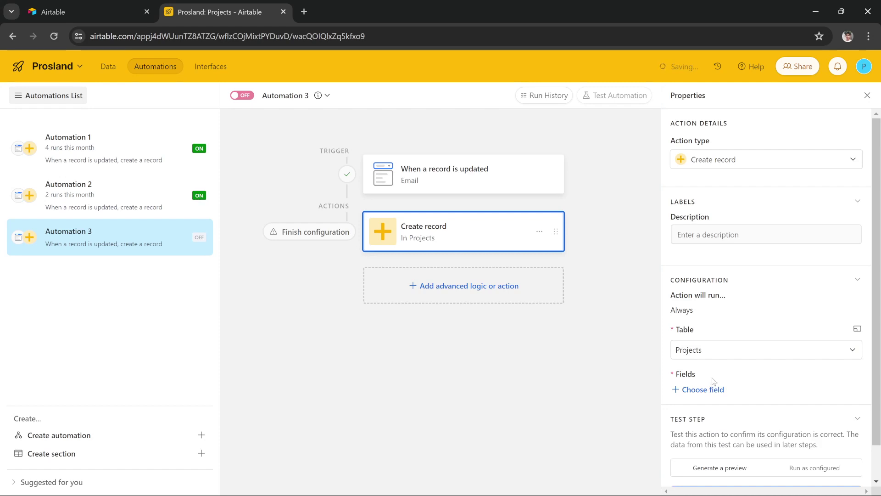
scroll(714, 381, down, 1)
click(710, 352)
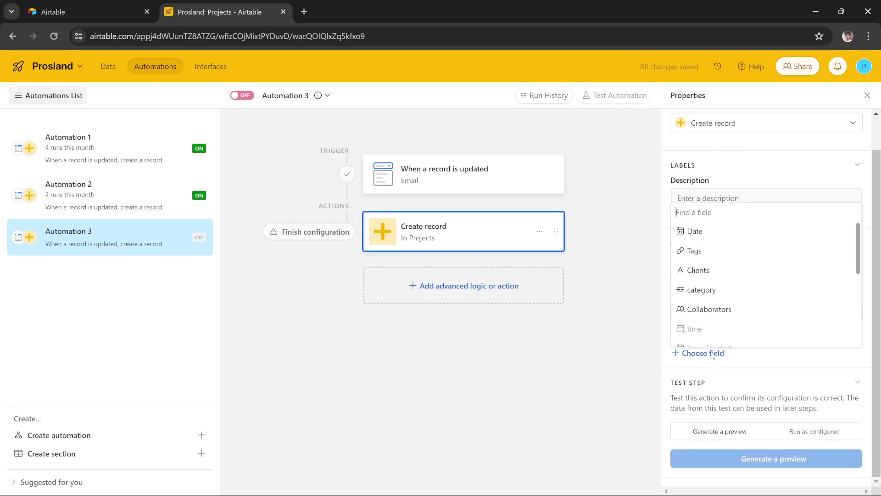
scroll(708, 321, down, 5)
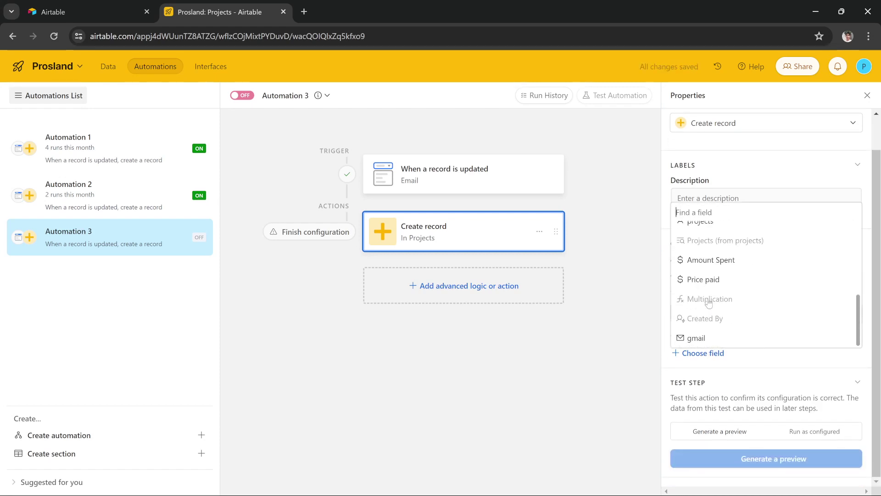
click(695, 338)
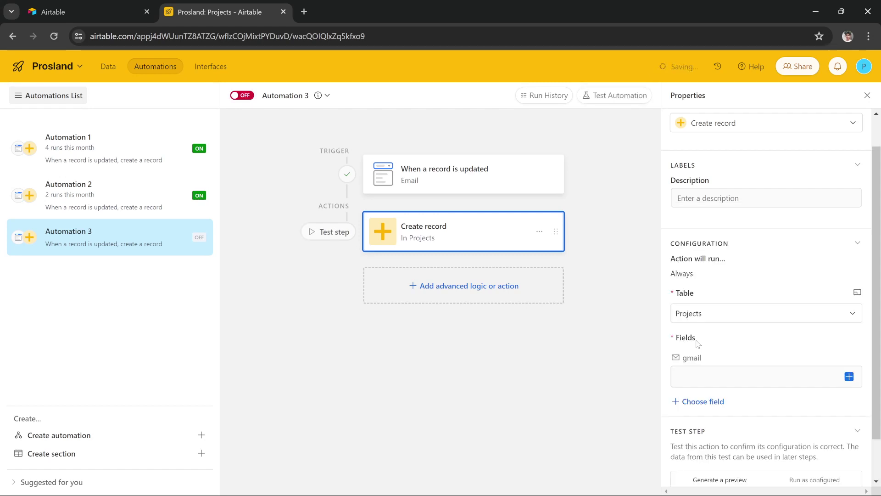
Fill the gmail field with the trigger record's Email value
click(849, 328)
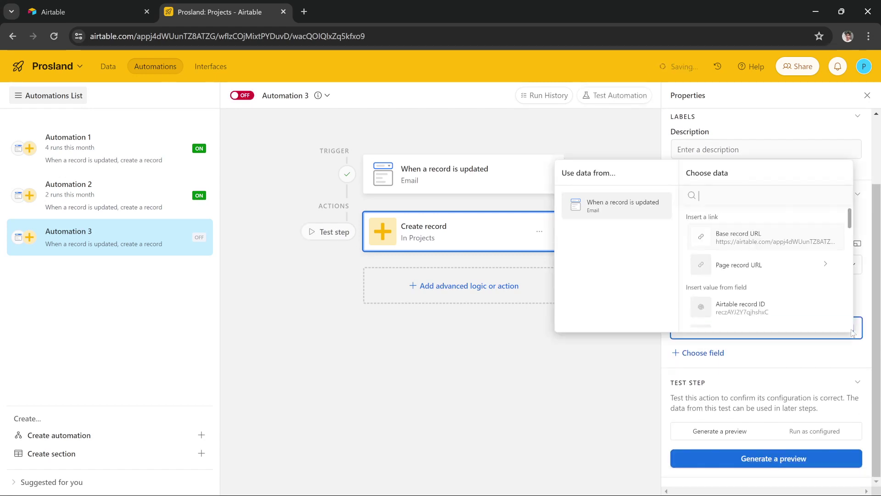
click(849, 328)
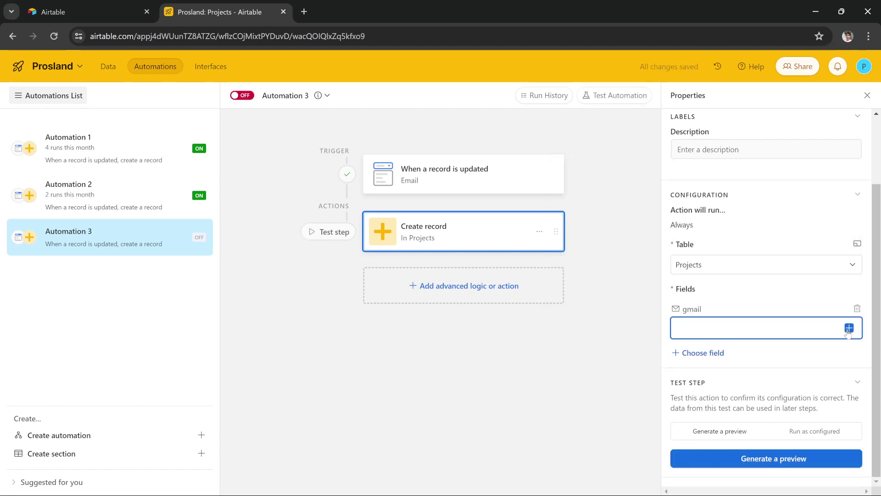
click(850, 329)
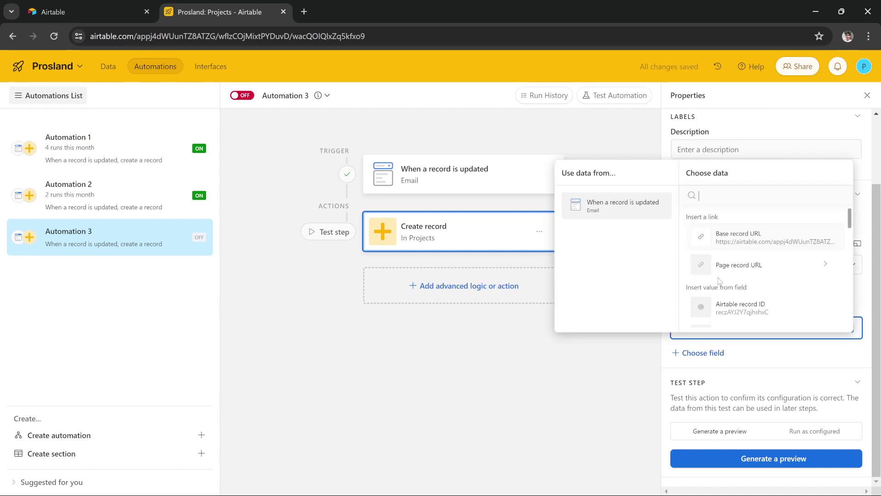
scroll(719, 281, down, 2)
scroll(720, 281, down, 5)
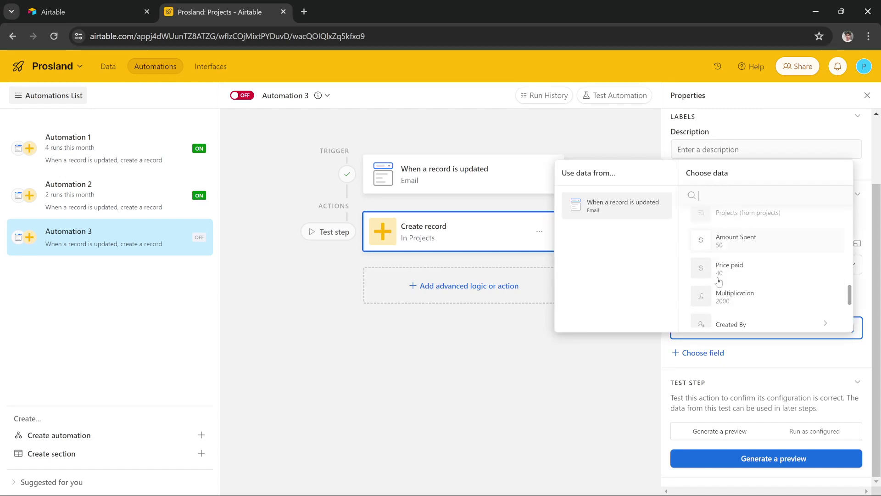
scroll(719, 281, down, 2)
scroll(744, 282, up, 4)
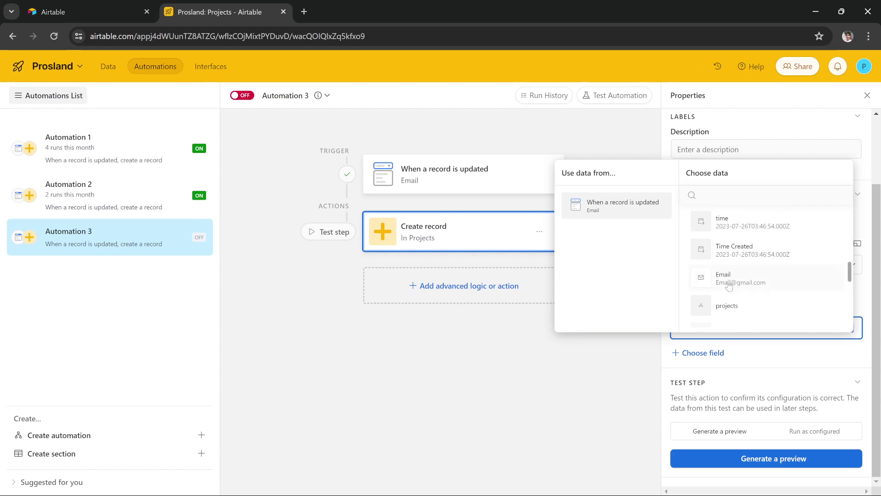
click(757, 285)
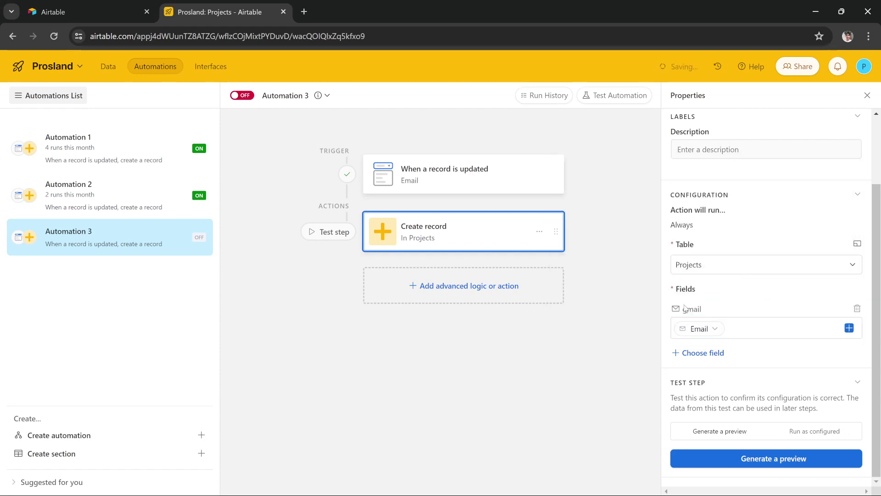
drag(698, 307, 677, 306)
click(730, 305)
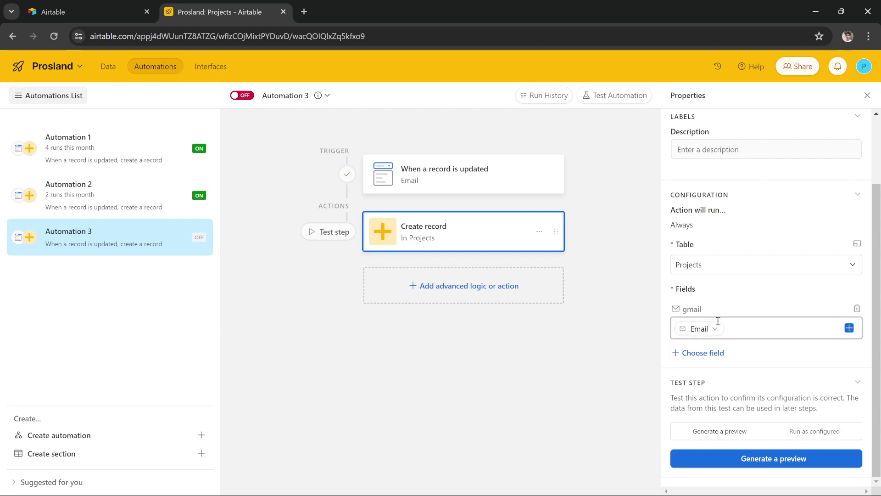
Generate a test preview of the Create record step, close it, and turn Automation 3 on
mouse_move(715, 334)
click(760, 465)
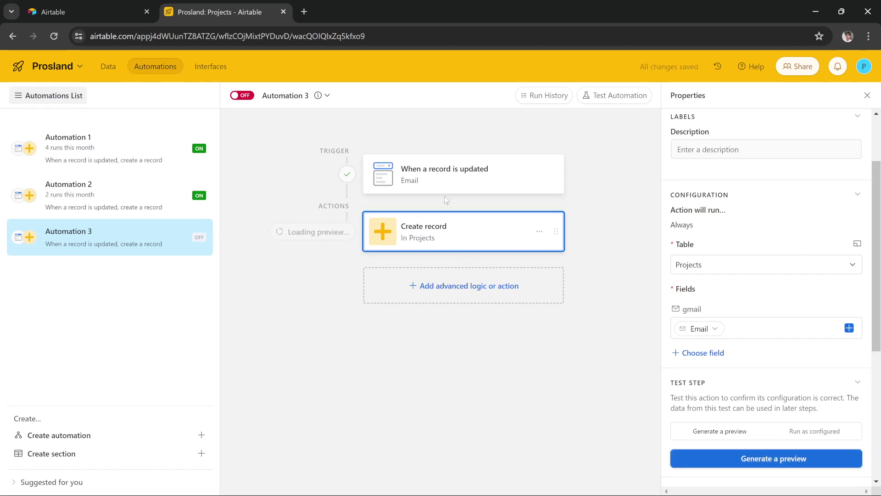
click(729, 464)
click(596, 133)
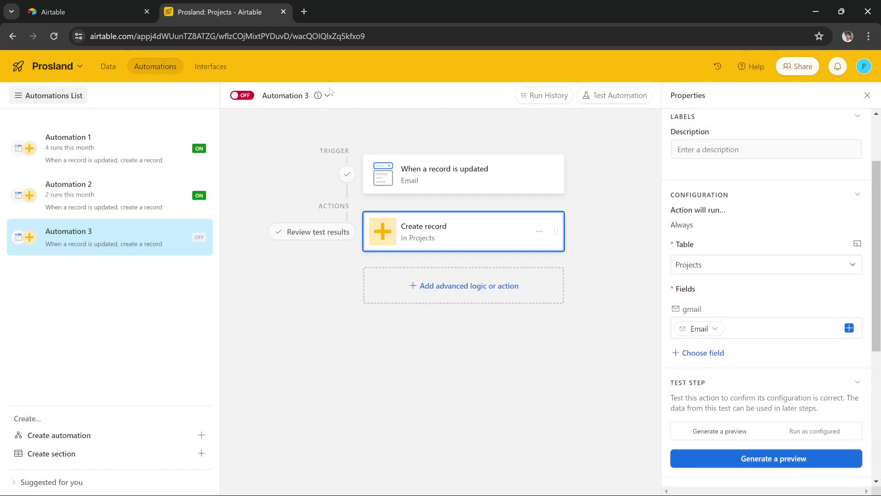
click(238, 97)
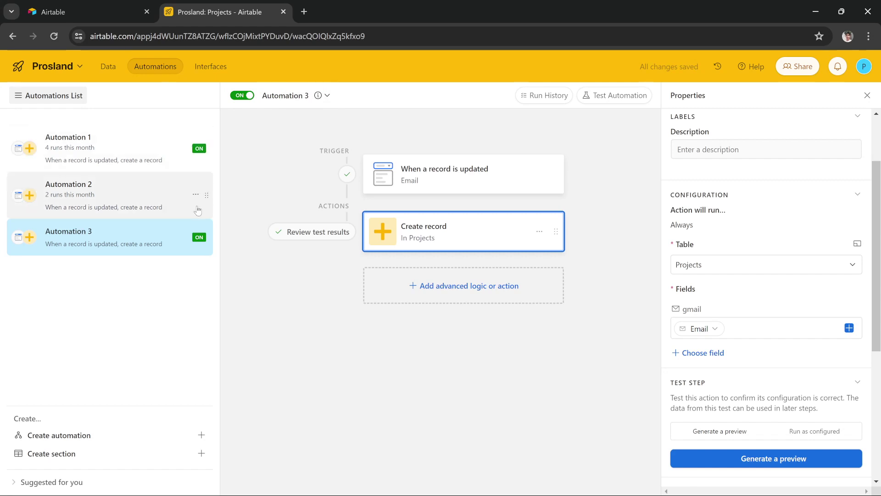
click(105, 67)
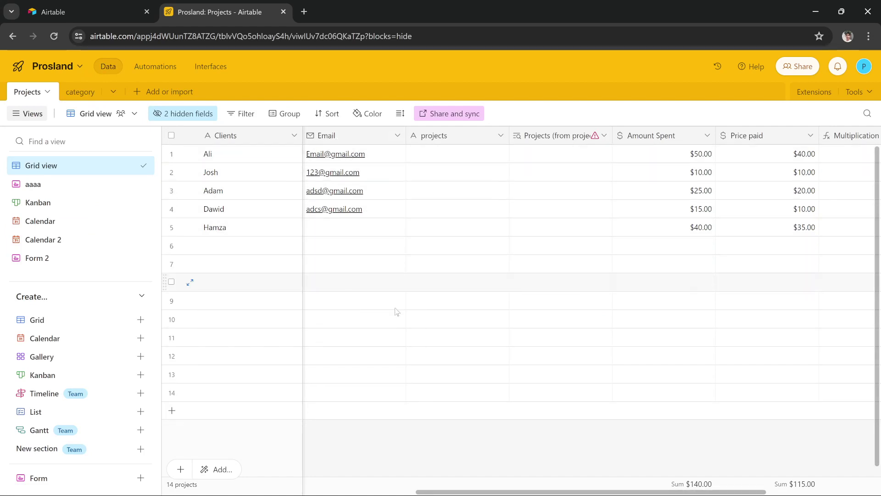
Scroll the Projects grid right to the gmail column and back to Email
drag(647, 492, 762, 492)
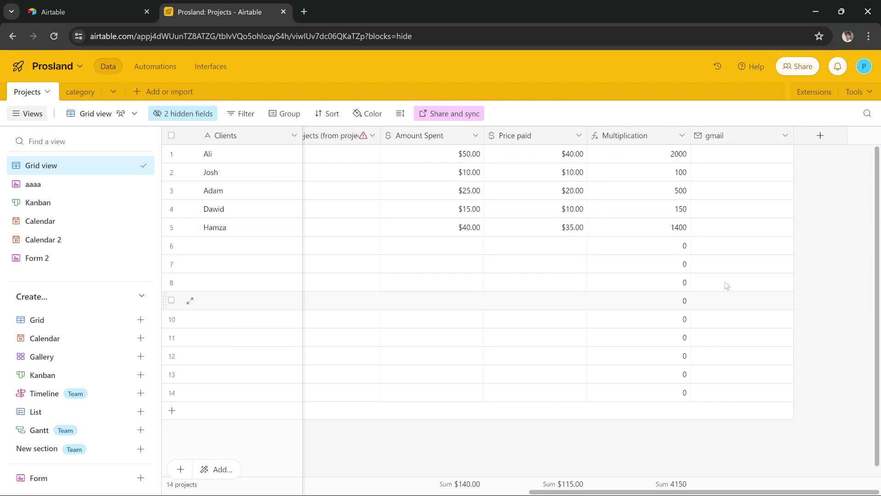
scroll(468, 240, left, 8)
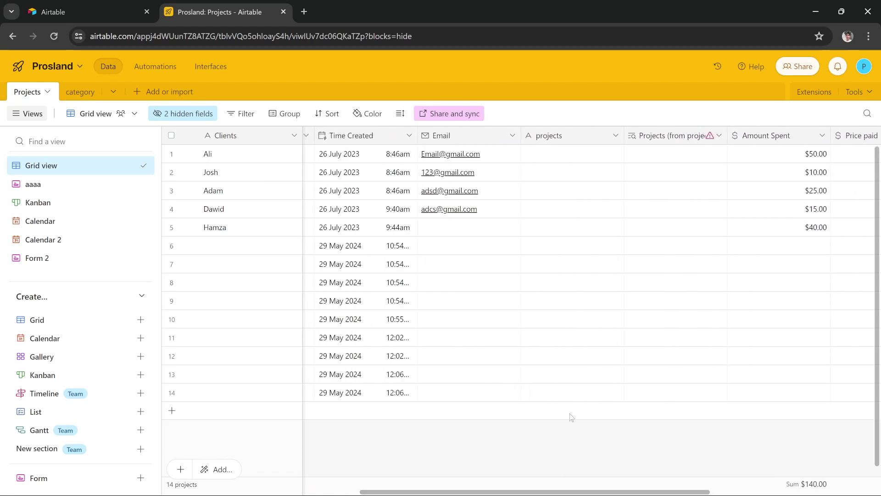
Enter a new Gmail address in row 5's Email cell
click(467, 231)
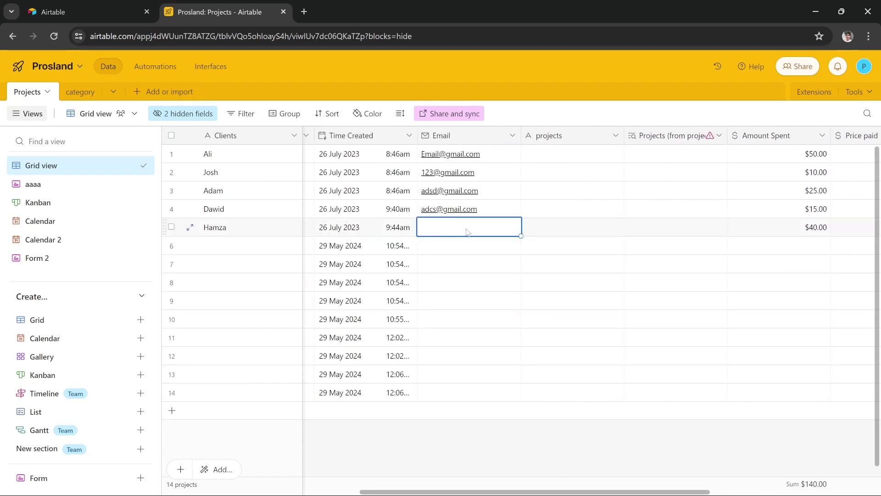
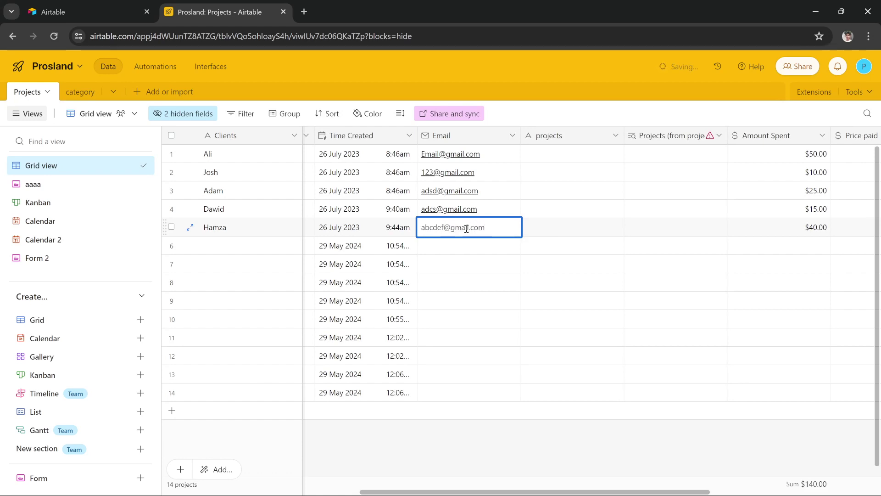
key(Return)
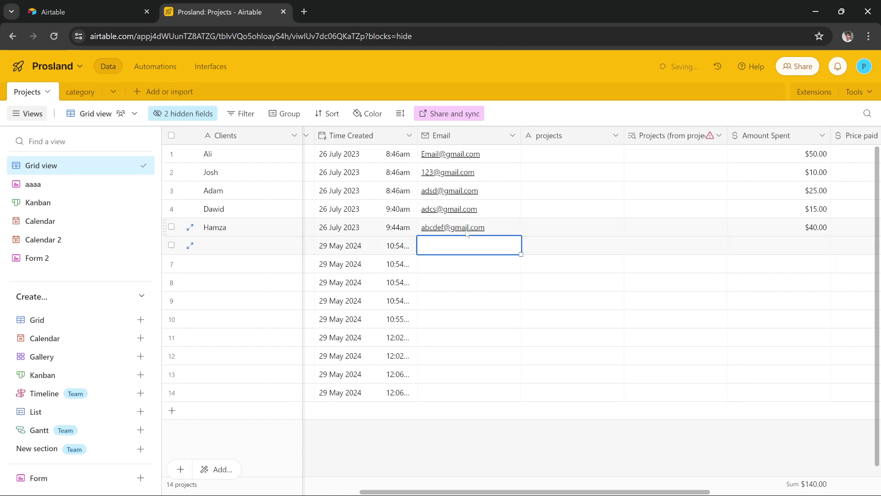
click(597, 413)
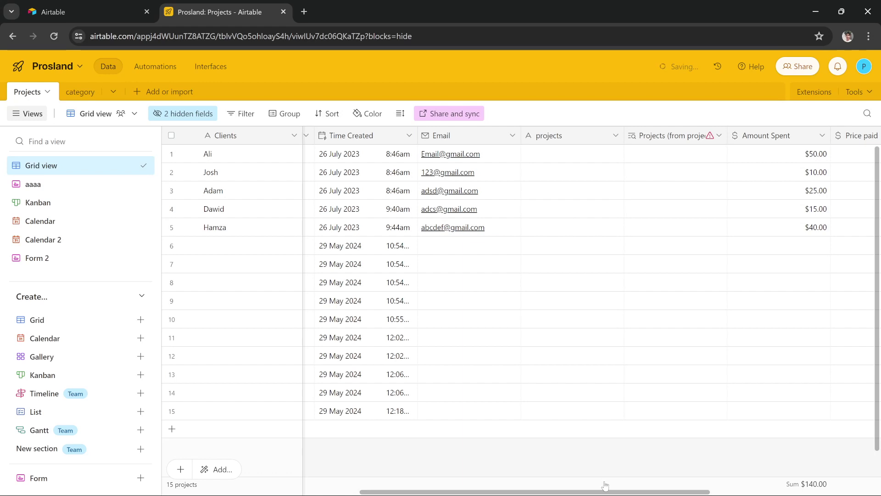
Clear the stray 'ab' entries from rows 15 and 16's gmail cells
drag(608, 492, 847, 486)
click(733, 420)
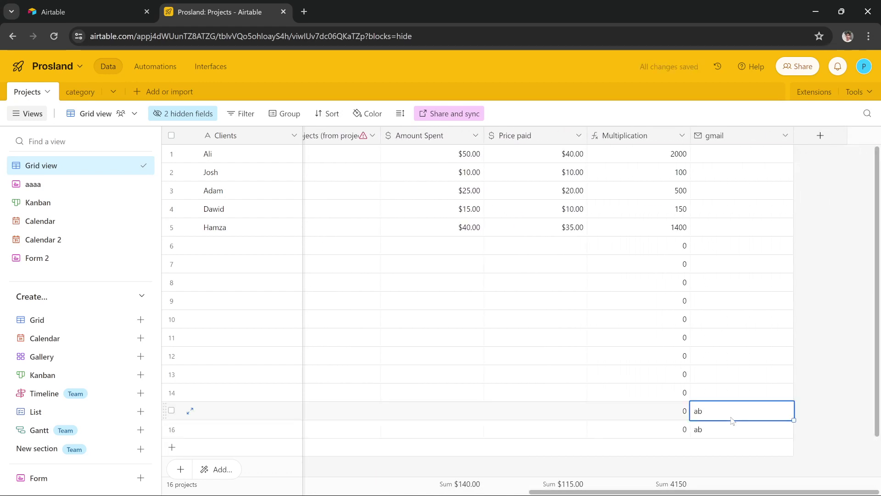
key(Delete)
click(728, 430)
key(Delete)
click(817, 357)
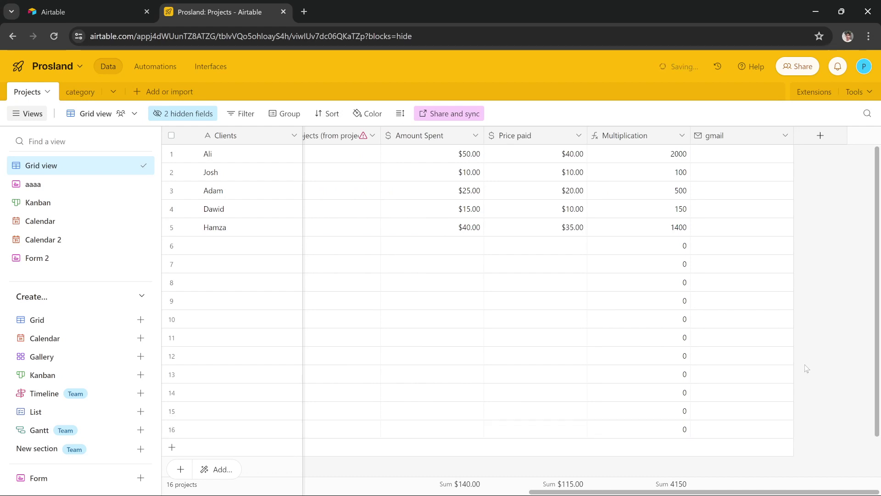
Check that rows 17–18 carry the copied Gmail address, then scroll back left
scroll(807, 370, down, 2)
scroll(806, 370, up, 2)
scroll(804, 371, down, 2)
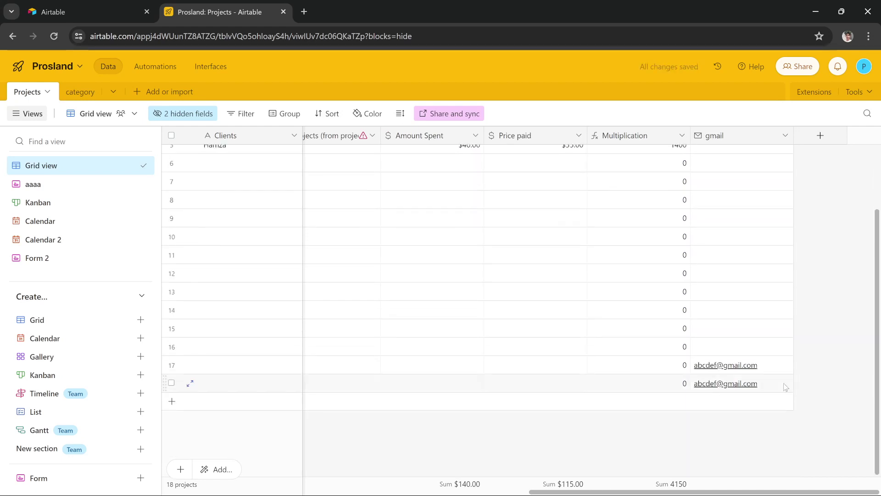
click(780, 387)
click(812, 357)
drag(753, 493, 433, 458)
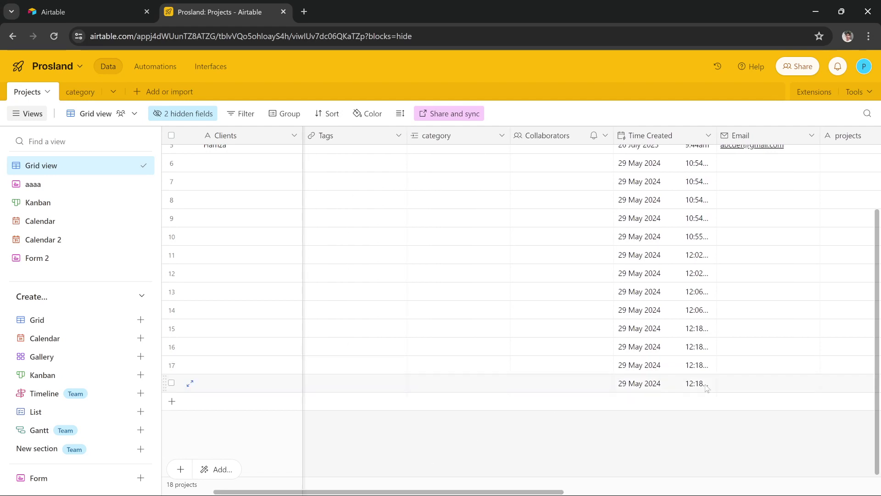
scroll(723, 367, up, 3)
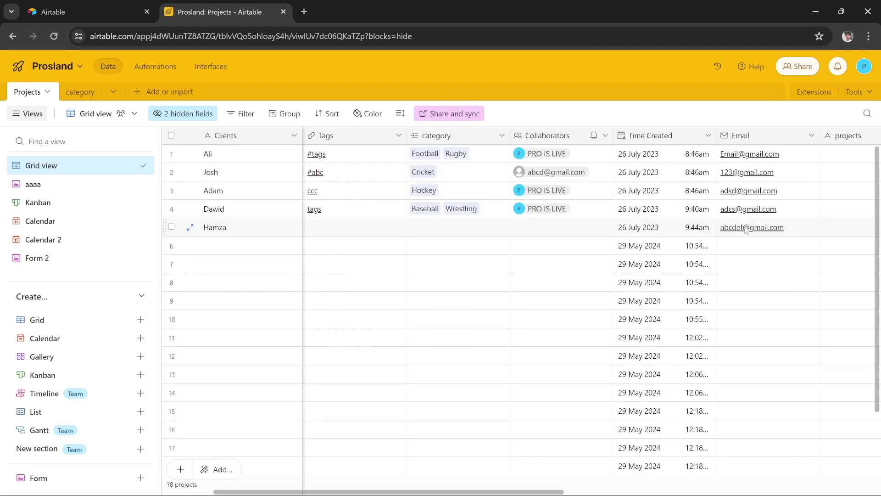